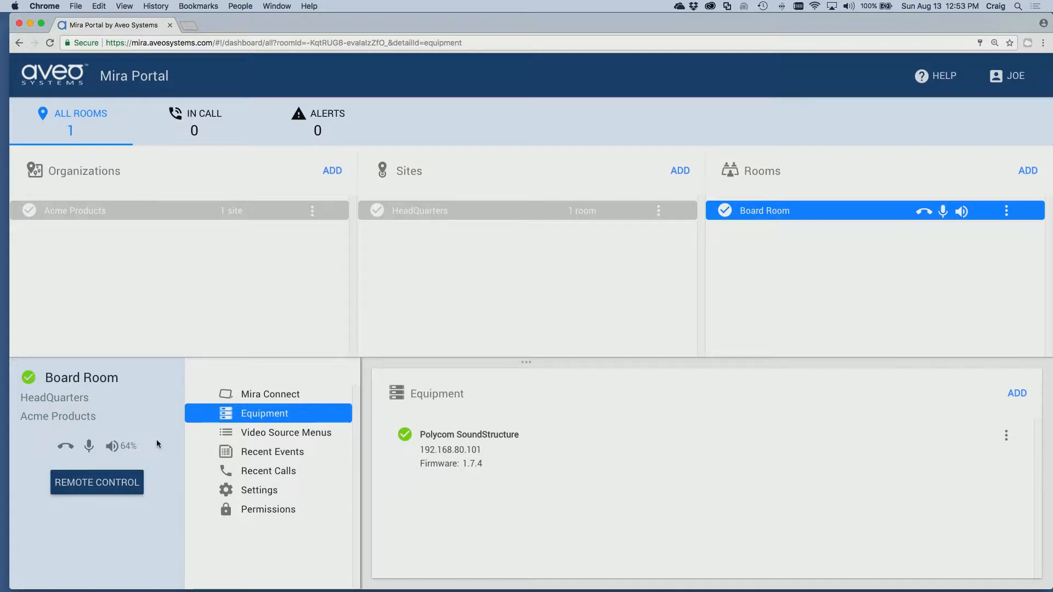
# Switch Board Room's audio source to Computer Audio in the Mira Connect remote, then close it
pyautogui.click(99, 484)
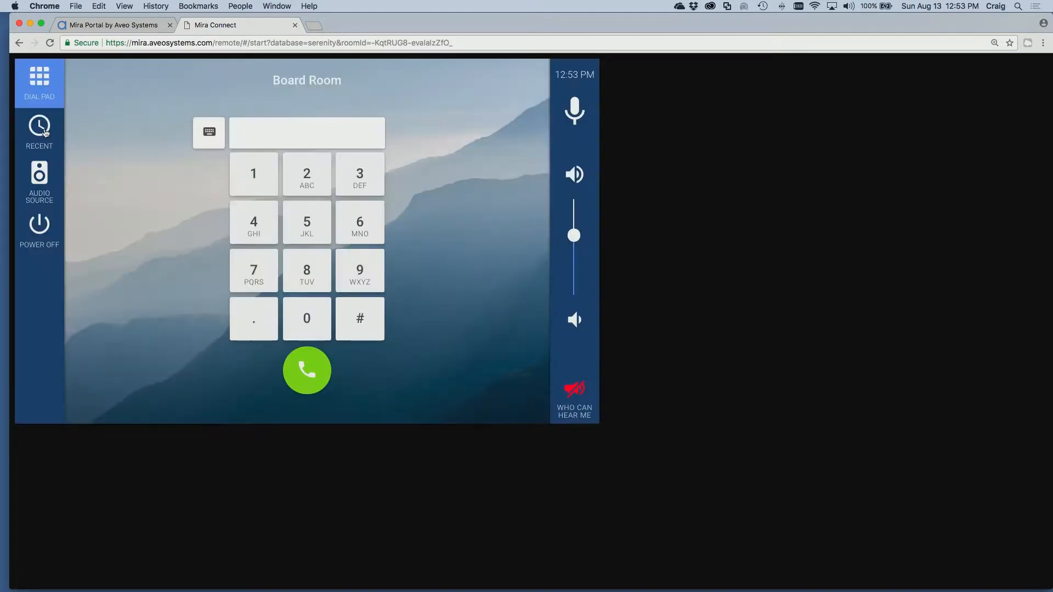
pyautogui.click(39, 131)
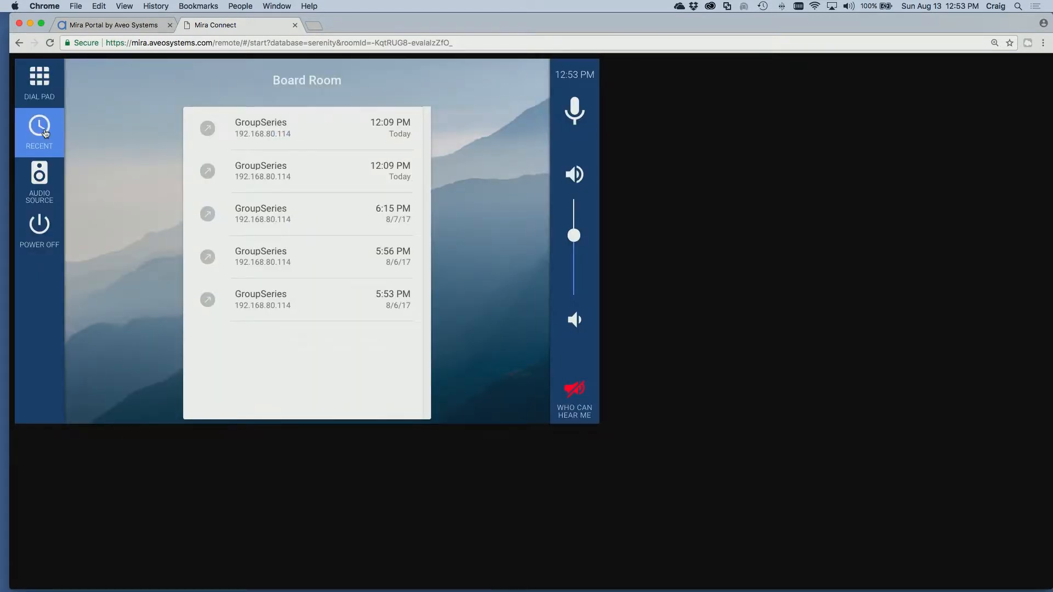
pyautogui.click(43, 181)
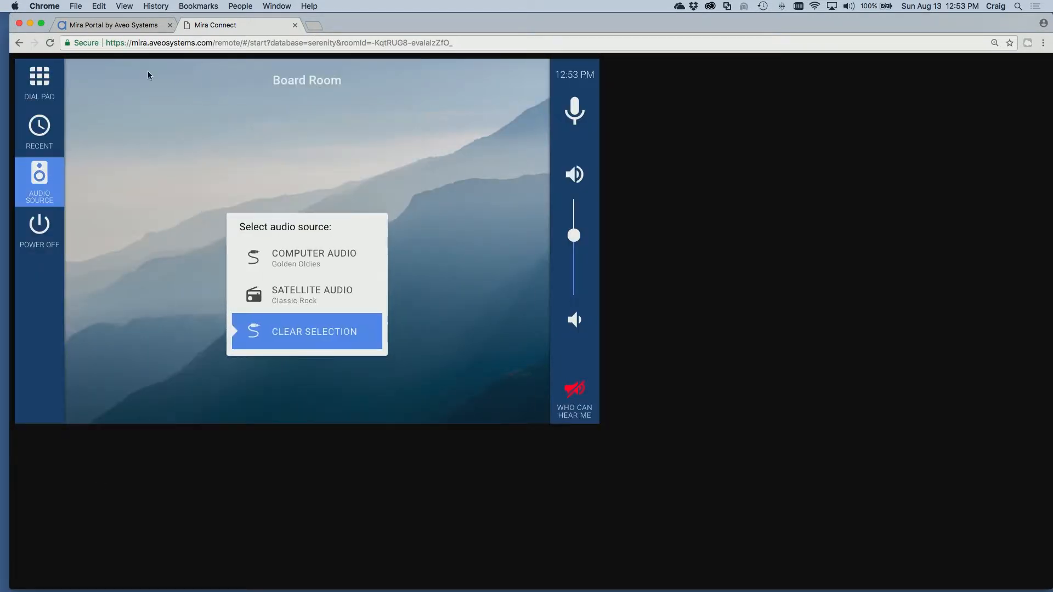
pyautogui.click(292, 258)
pyautogui.click(295, 25)
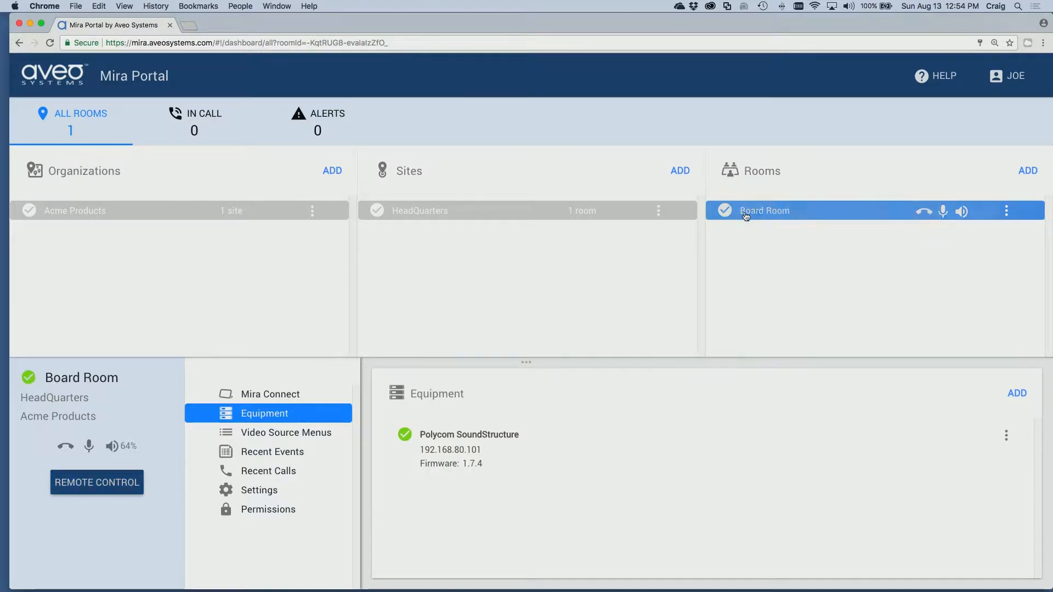
# Open Board Room's settings and start editing its dial-in numbers
pyautogui.click(273, 491)
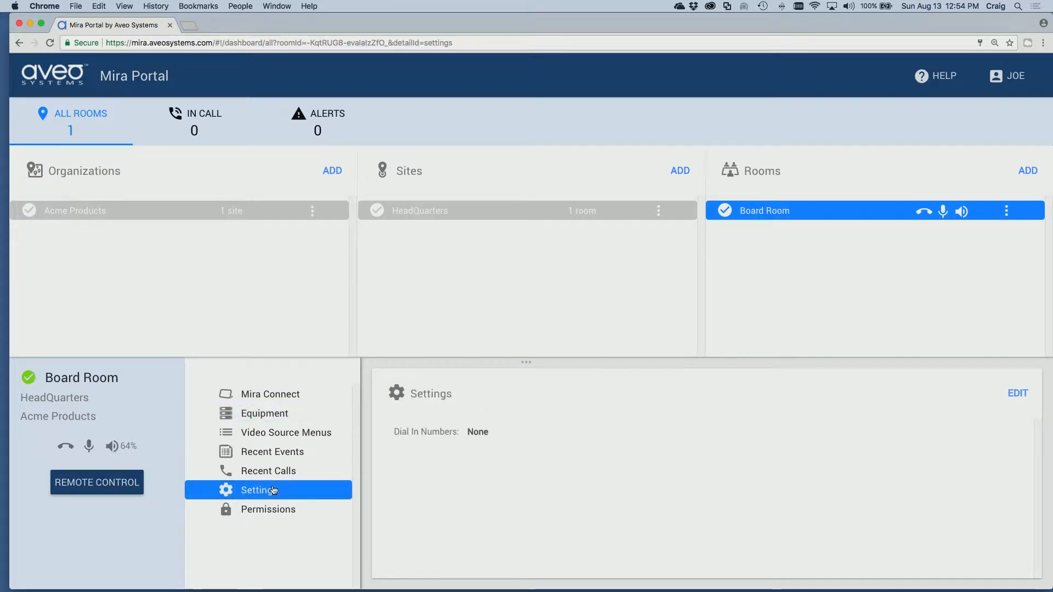
pyautogui.click(1017, 393)
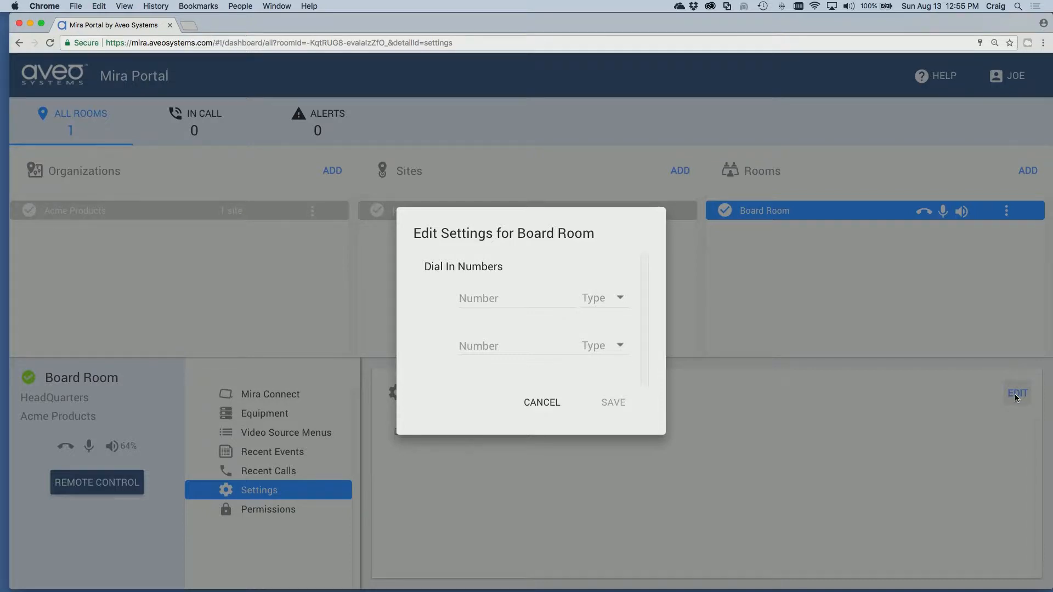
# Enter the room's dial-in phone number in the first Number field, set its type to VoIP, and save
pyautogui.click(481, 296)
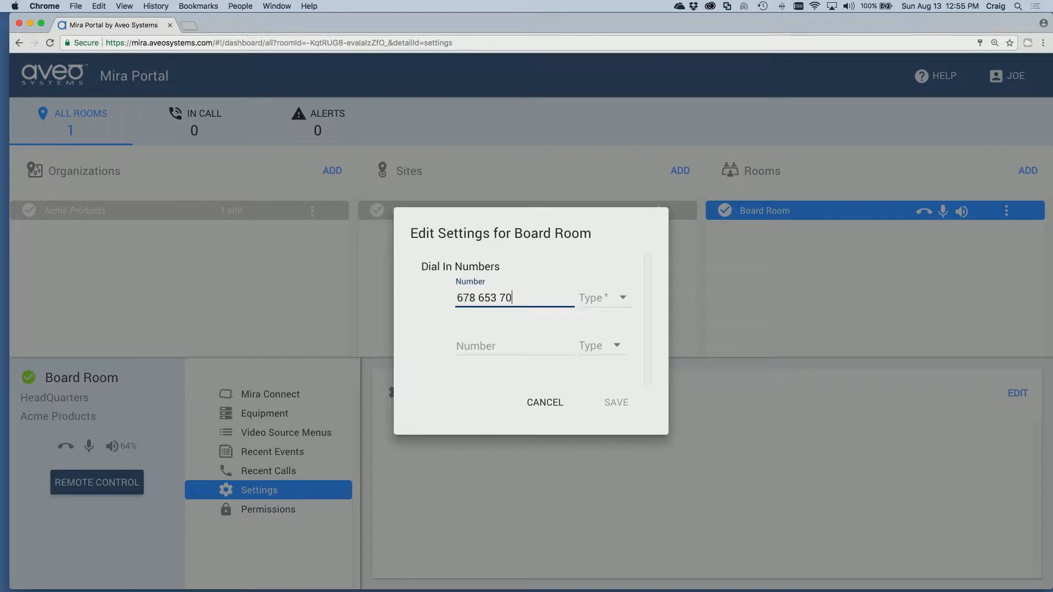
pyautogui.click(620, 301)
pyautogui.click(620, 299)
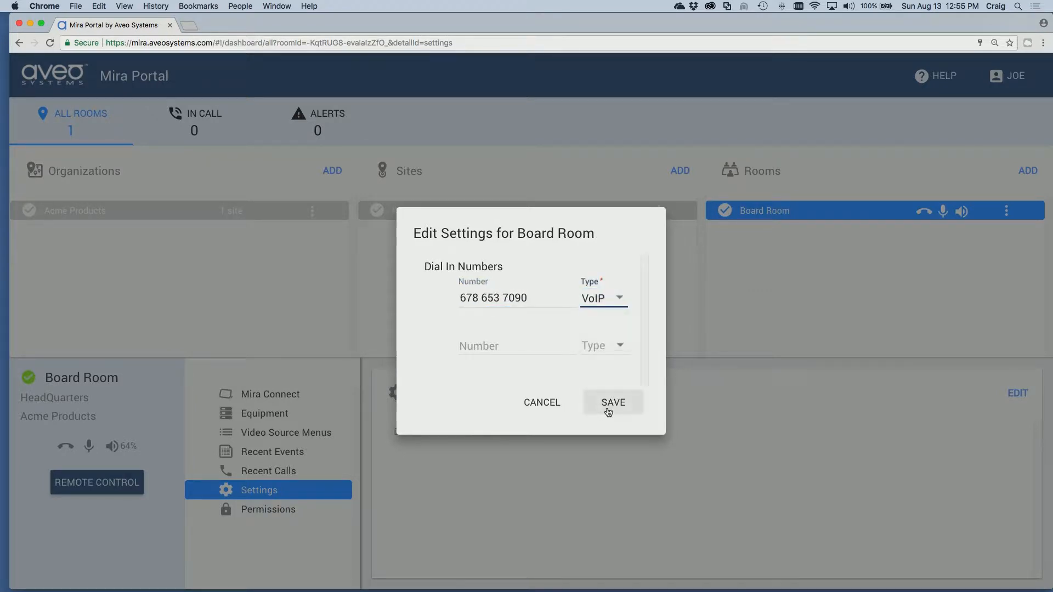
pyautogui.click(608, 406)
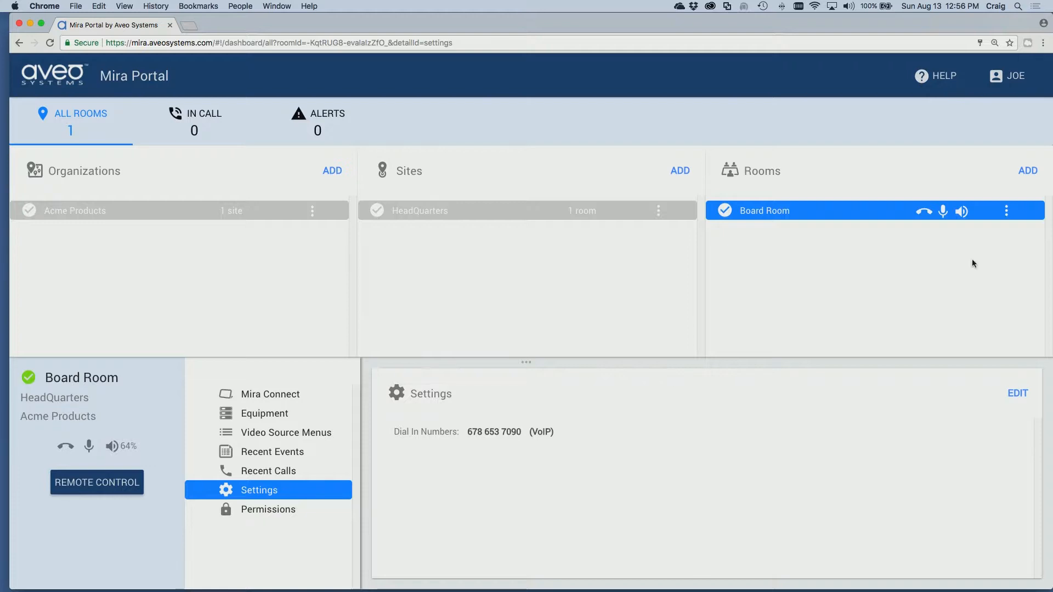
pyautogui.click(1006, 211)
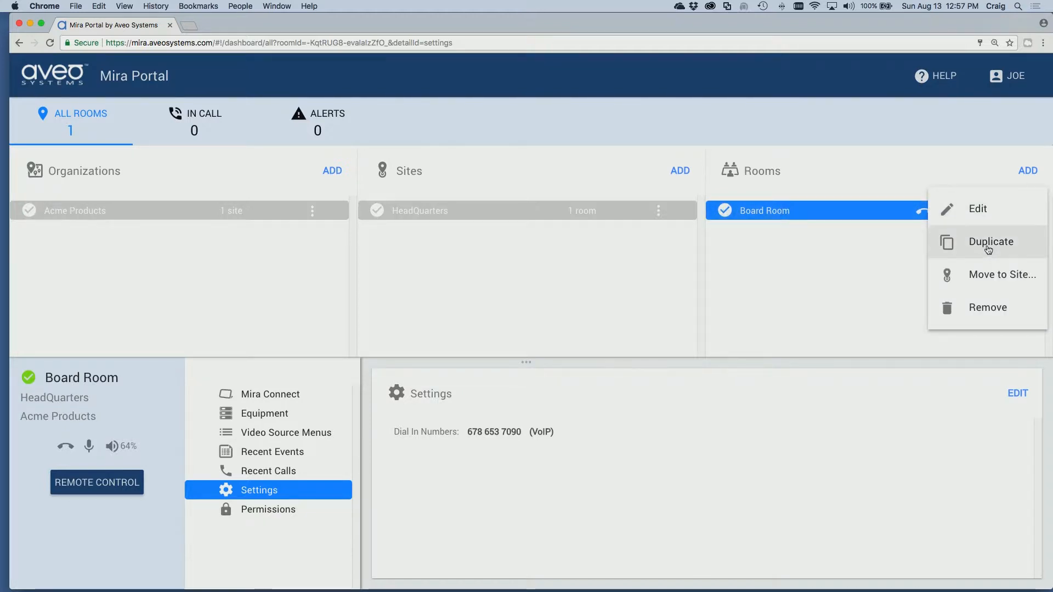
# Duplicate Board Room, renaming the copy to 'Conference Room', and create it
pyautogui.click(988, 247)
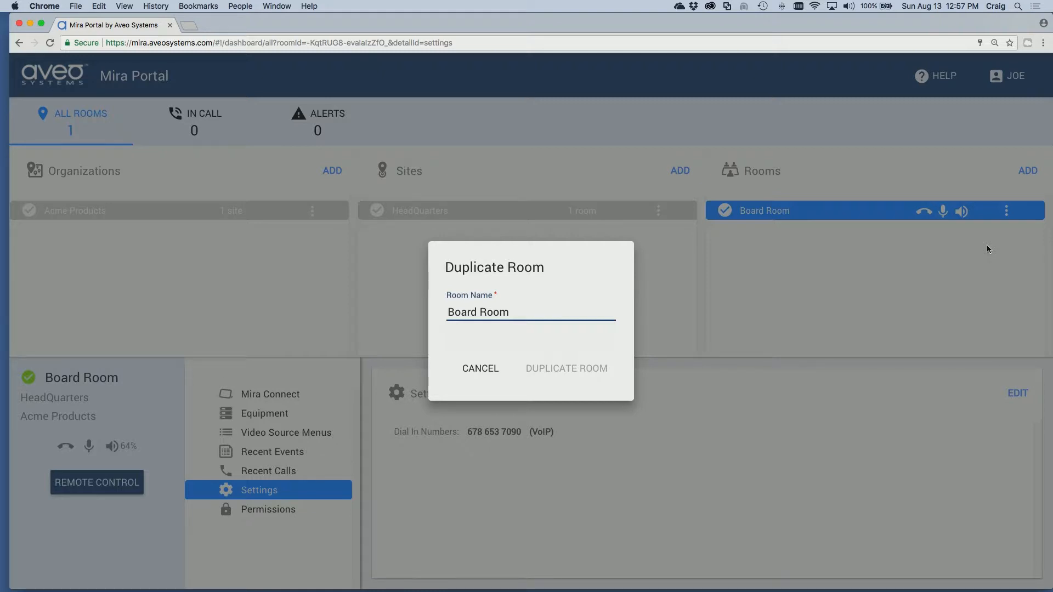
pyautogui.press('BackSpace')
pyautogui.press('BackSpace')
pyautogui.press('BackSpace')
pyautogui.press('BackSpace')
pyautogui.press('BackSpace')
pyautogui.press('BackSpace')
pyautogui.press('BackSpace')
pyautogui.press('BackSpace')
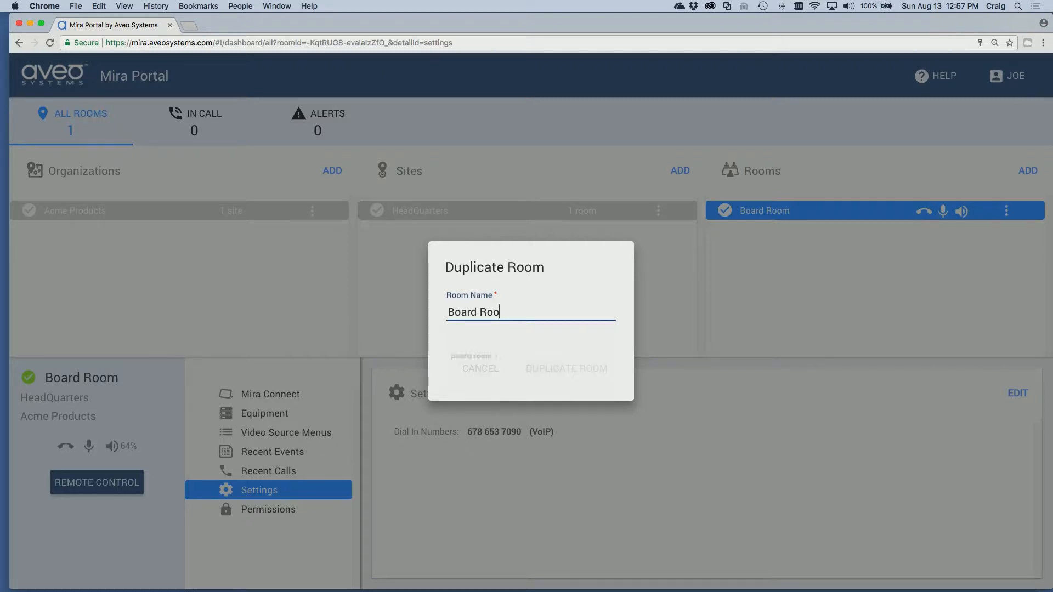
pyautogui.press('BackSpace')
pyautogui.press('BackSpace')
pyautogui.write('Co')
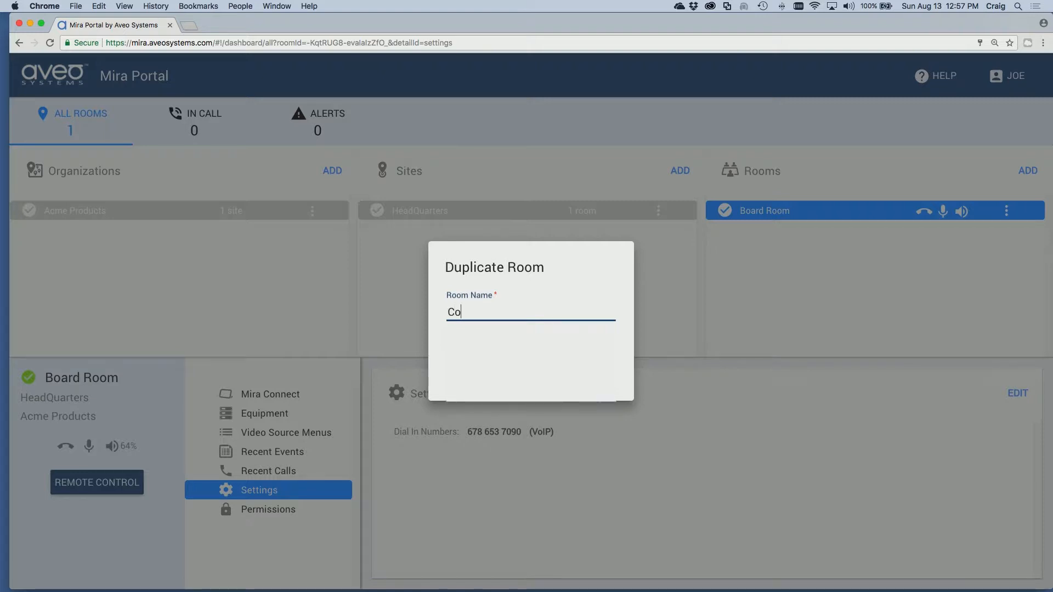
pyautogui.write('nference Room')
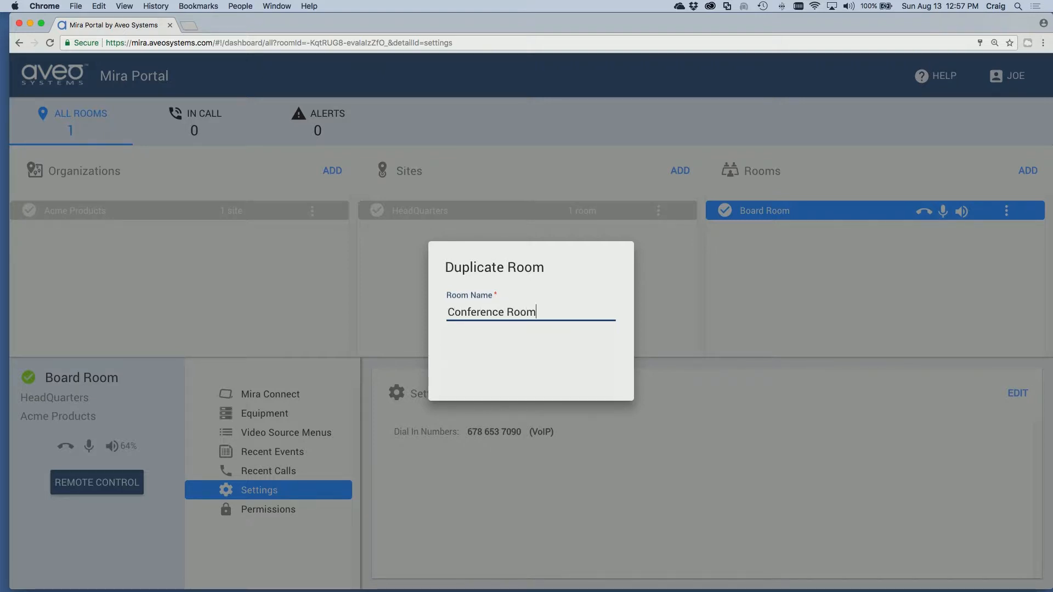
pyautogui.press('Tab')
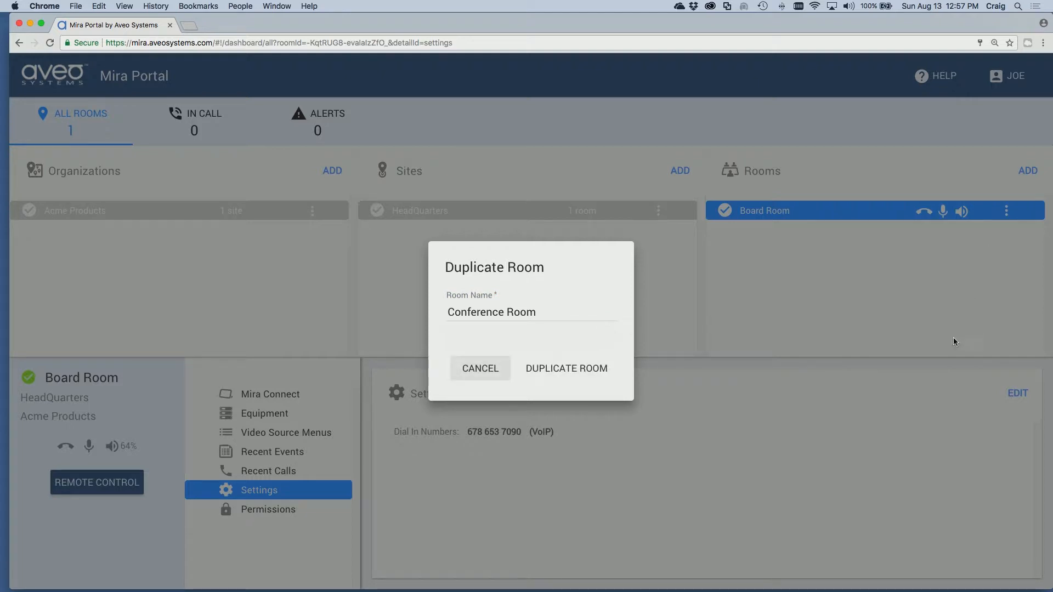
pyautogui.click(578, 368)
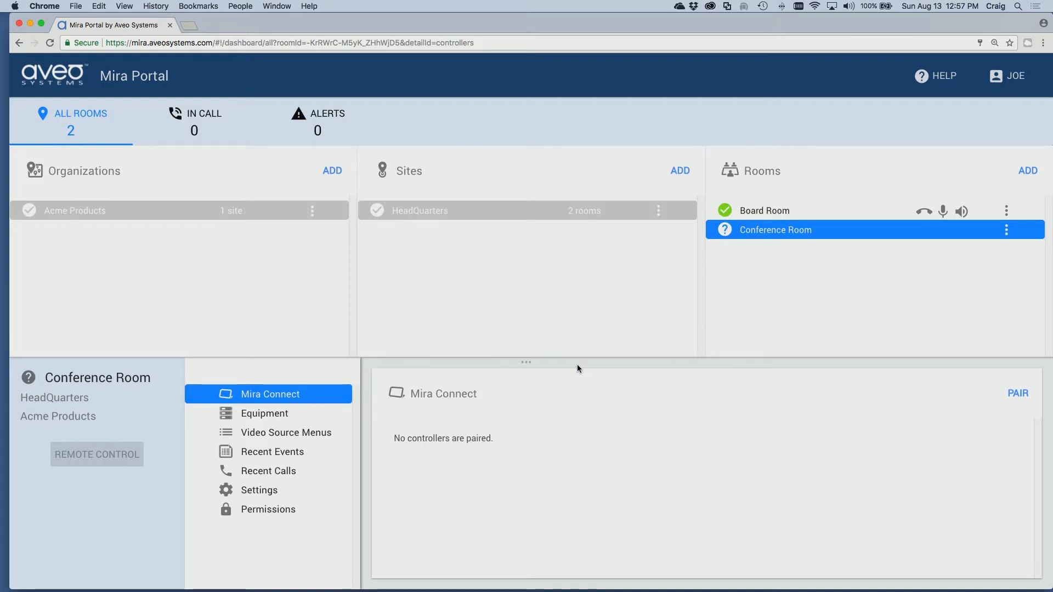
# Add a site named 'Another Site', then open HeadQuarters to view its rooms
pyautogui.click(682, 170)
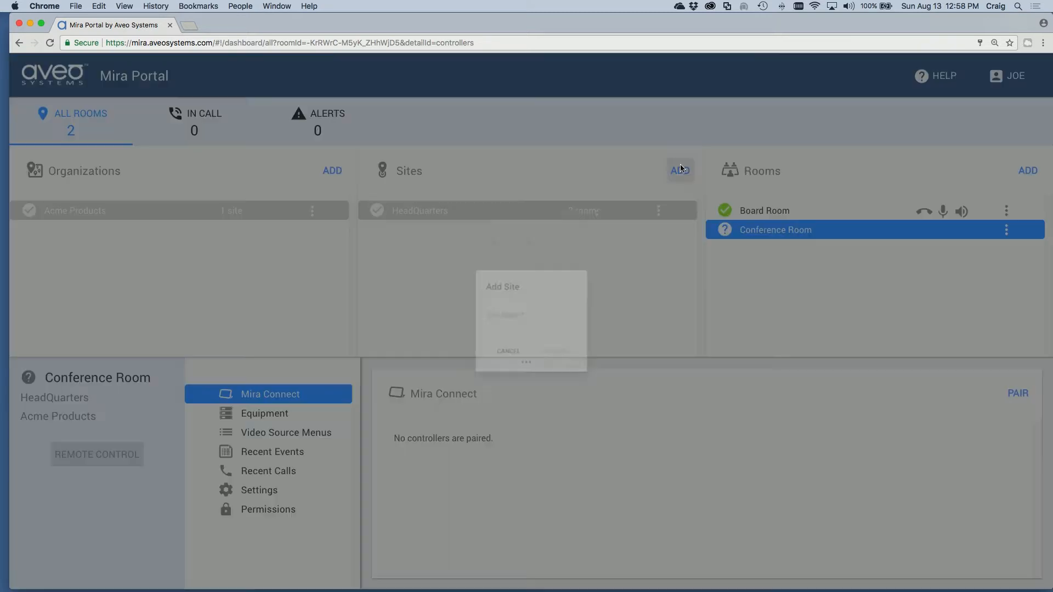
pyautogui.write('Another Site')
pyautogui.click(576, 369)
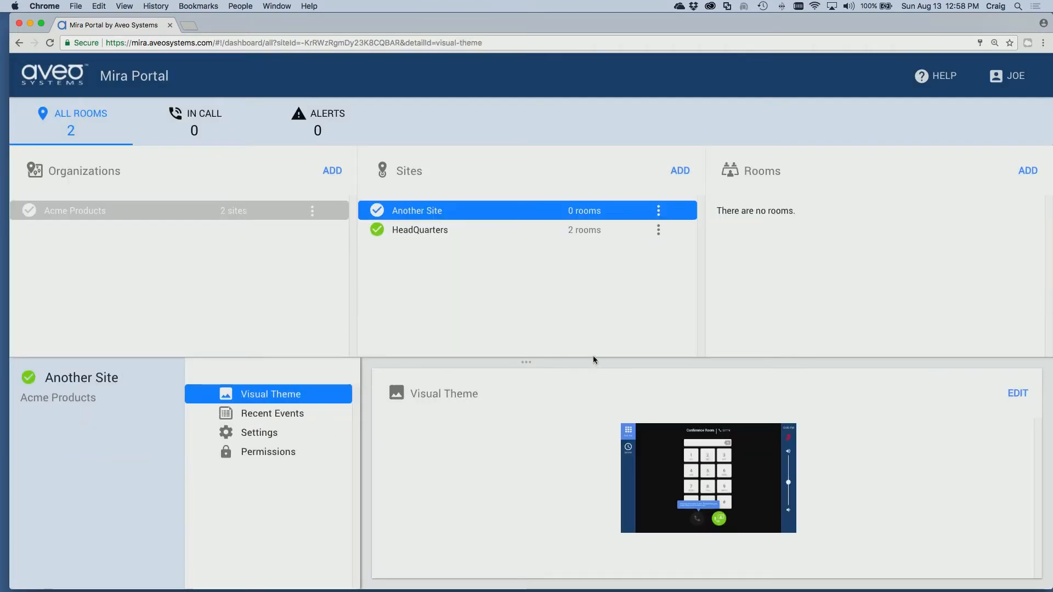
pyautogui.click(584, 240)
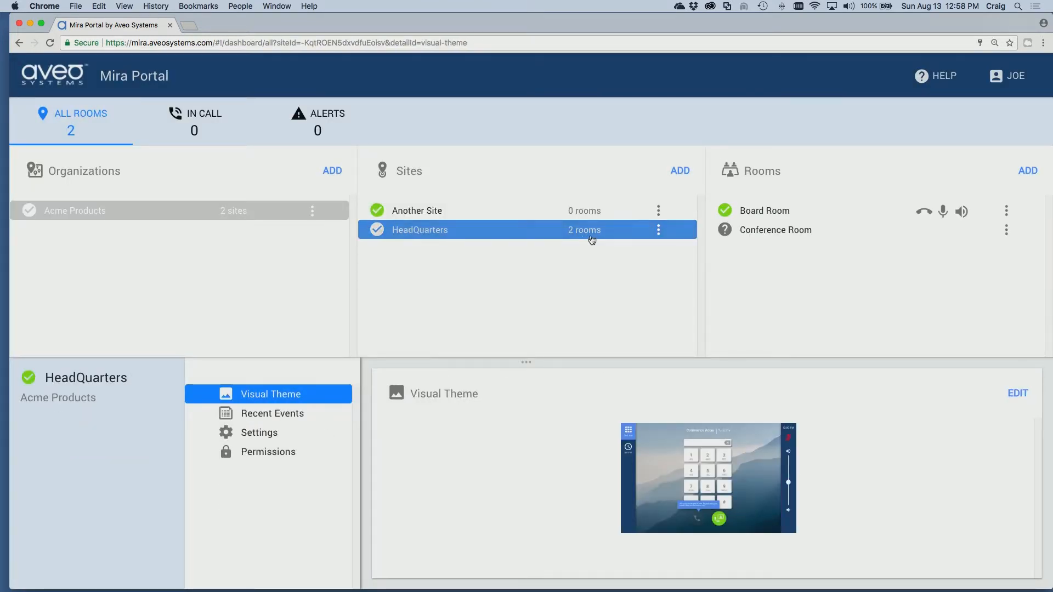
# Move Conference Room to Another Site and confirm the move
pyautogui.click(1007, 230)
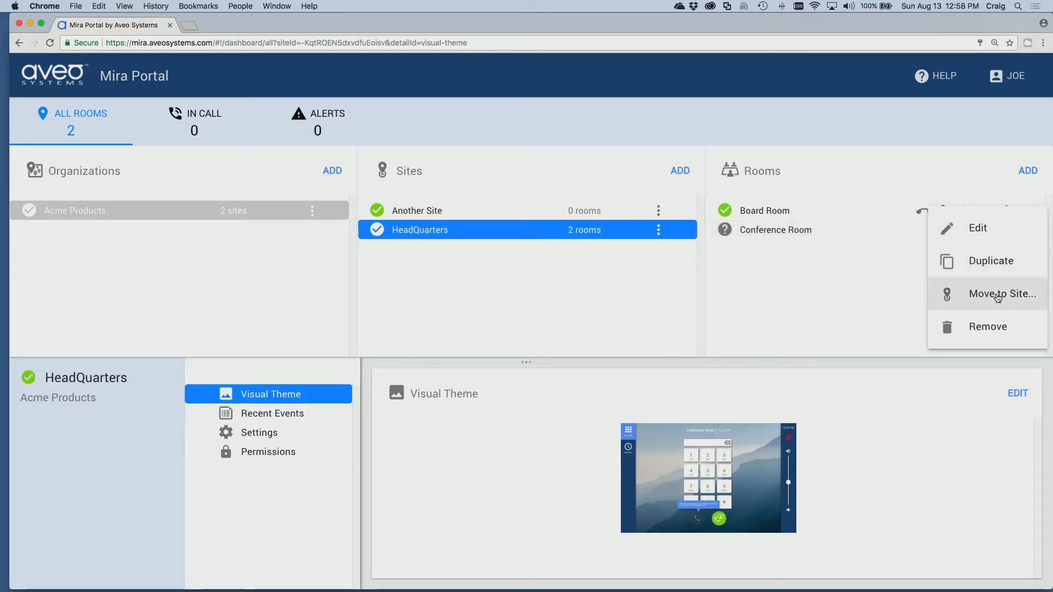
pyautogui.click(998, 295)
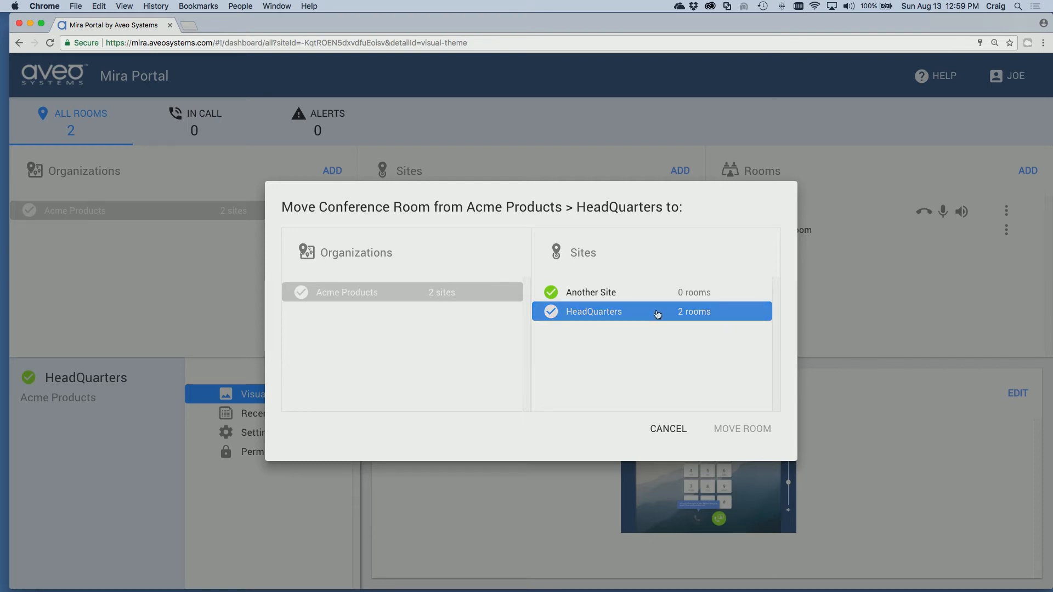
pyautogui.click(607, 293)
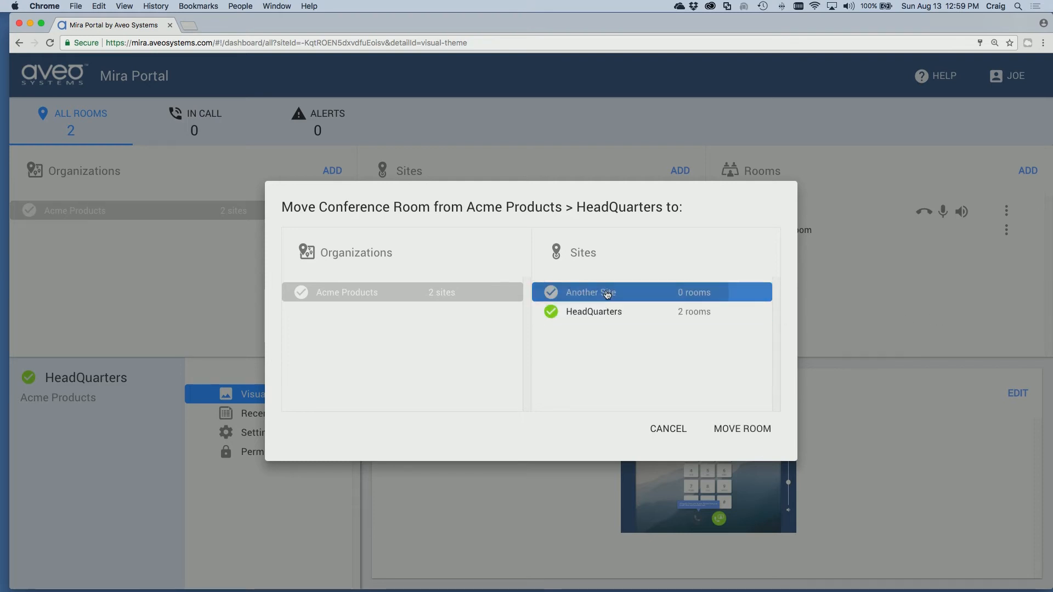
pyautogui.click(751, 427)
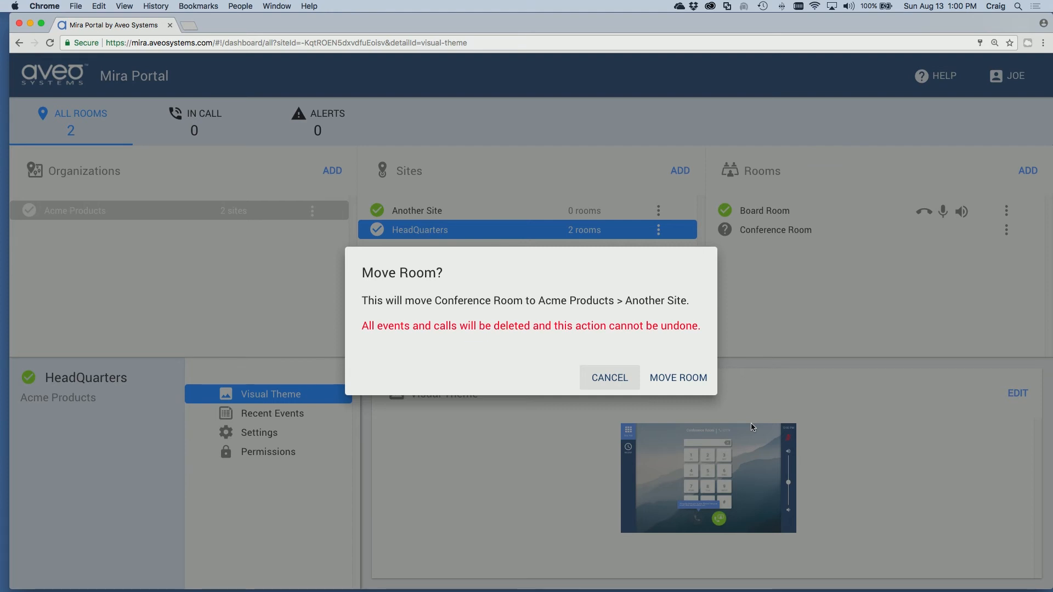
pyautogui.click(676, 378)
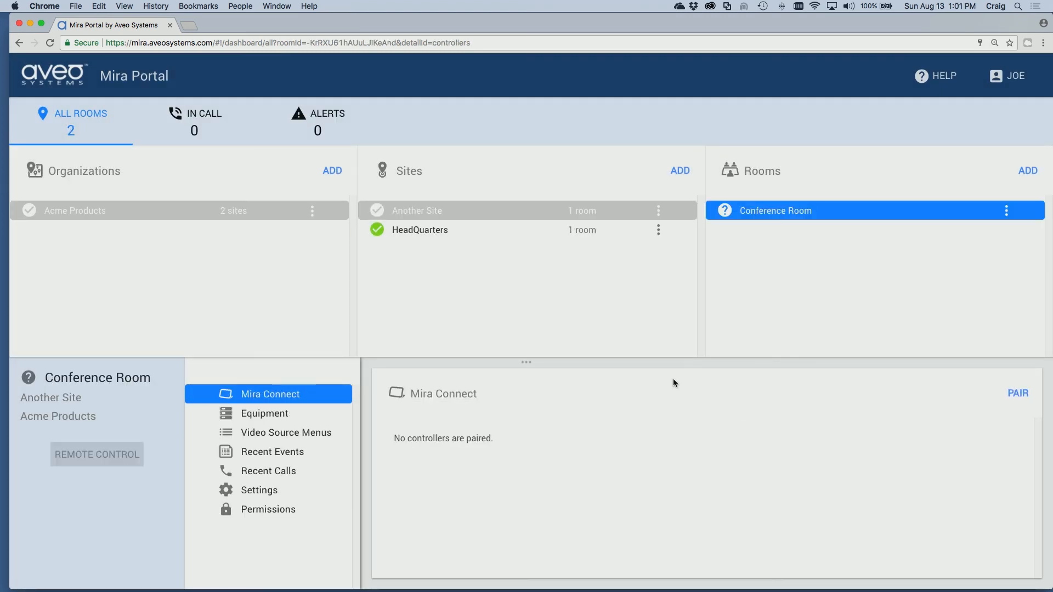